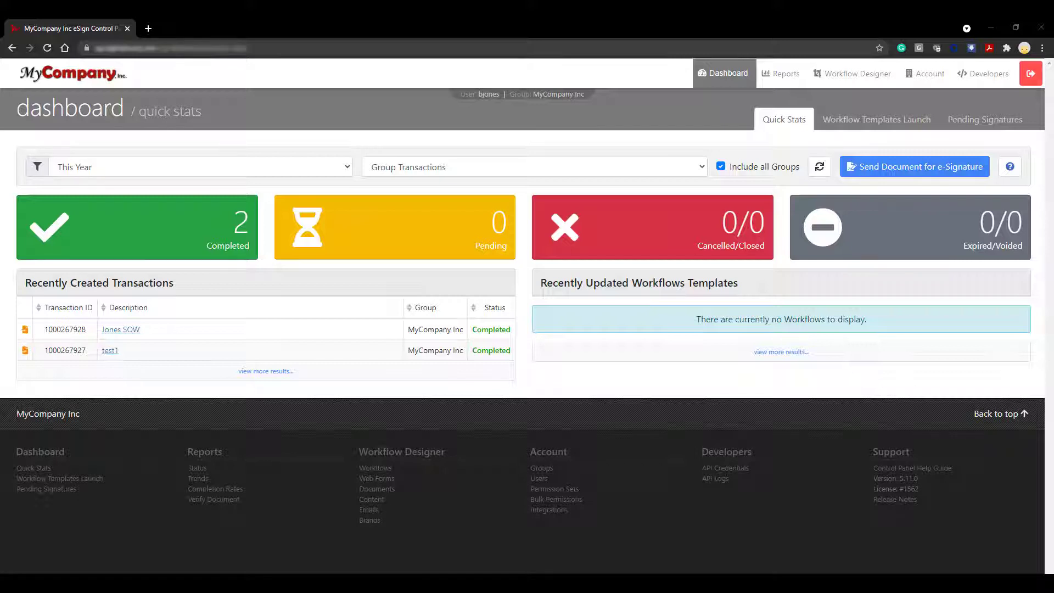
# Open the account's user list and bring up the group permissions of the user in the Project Management group for editing
pyautogui.click(928, 74)
pyautogui.click(885, 120)
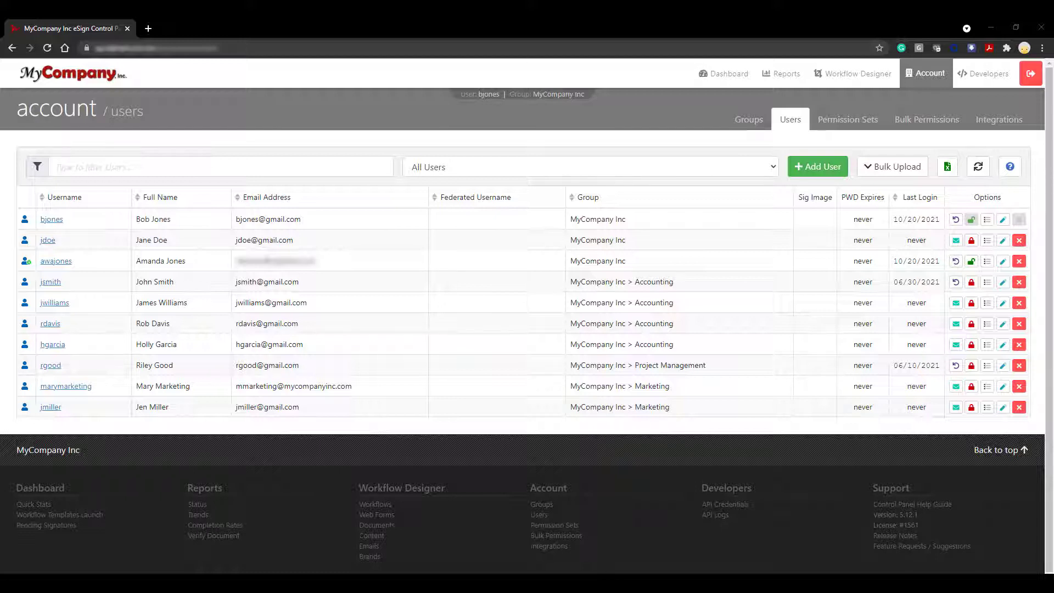
pyautogui.click(1003, 366)
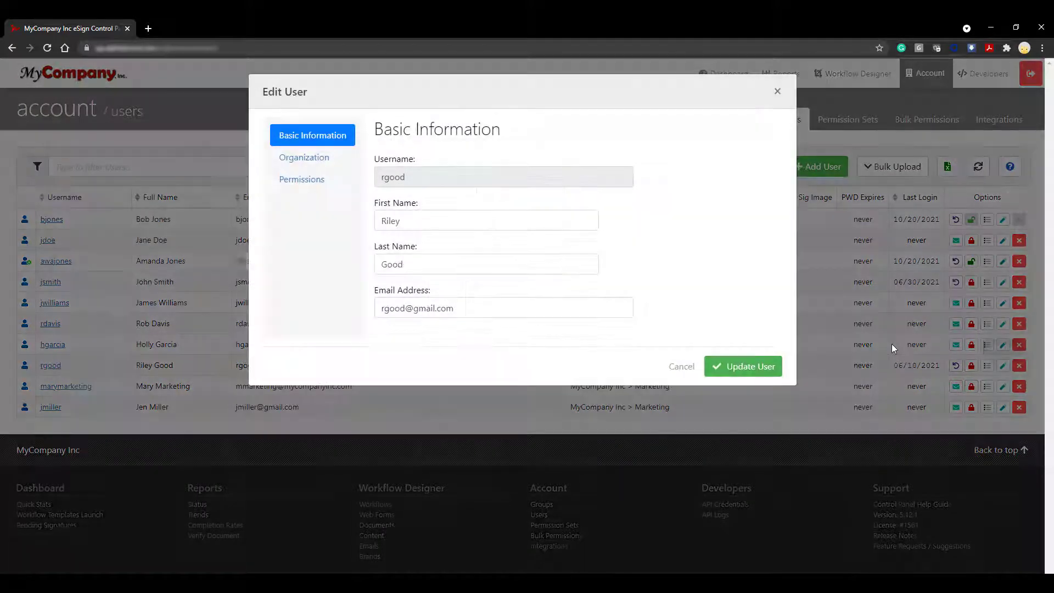
pyautogui.click(318, 185)
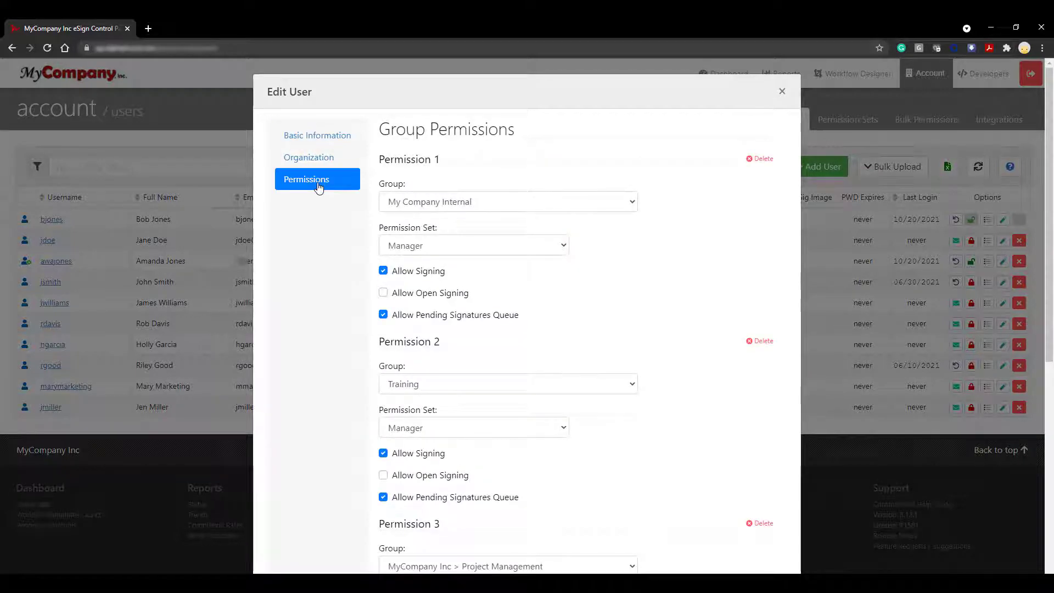
# Set the user's permission set for the MyCompany Inc > Project Management group to Manager and update the user
pyautogui.scroll(-5, 730, 339)
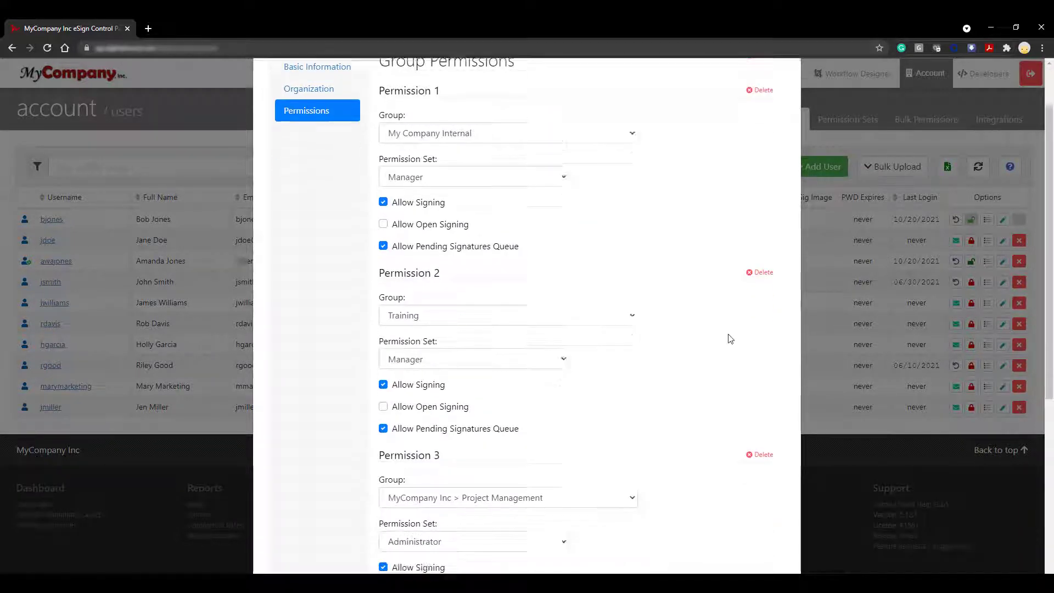
pyautogui.click(533, 336)
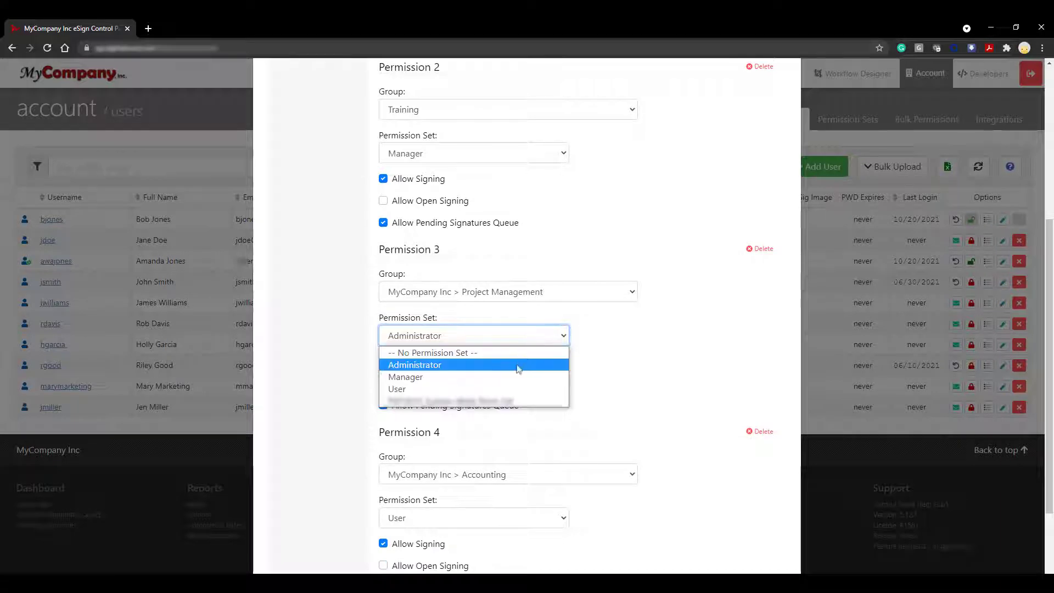
pyautogui.click(510, 378)
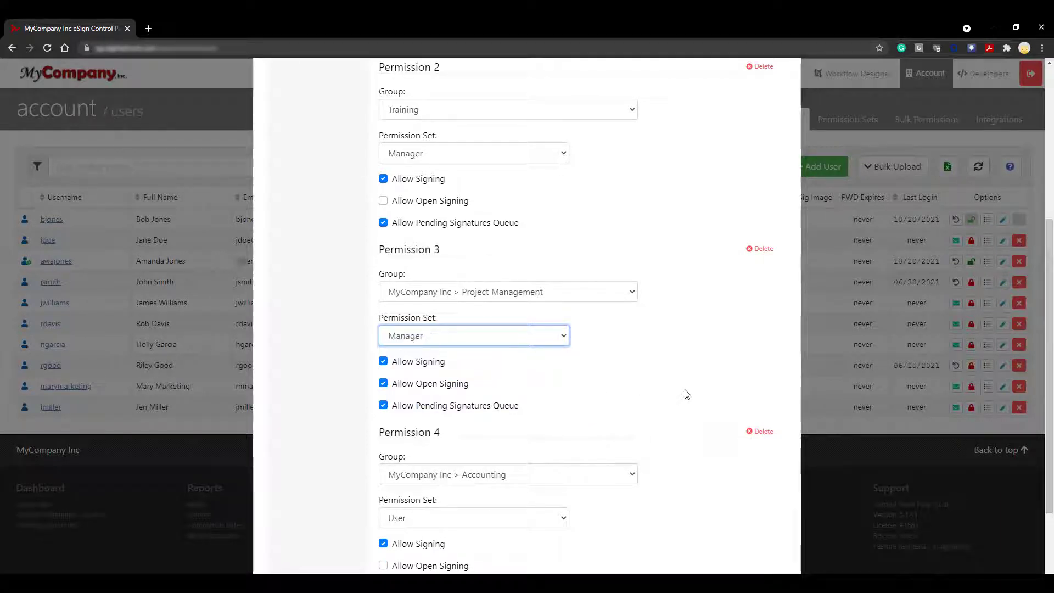
pyautogui.scroll(-1, 686, 393)
pyautogui.scroll(-1, 686, 393)
pyautogui.click(749, 556)
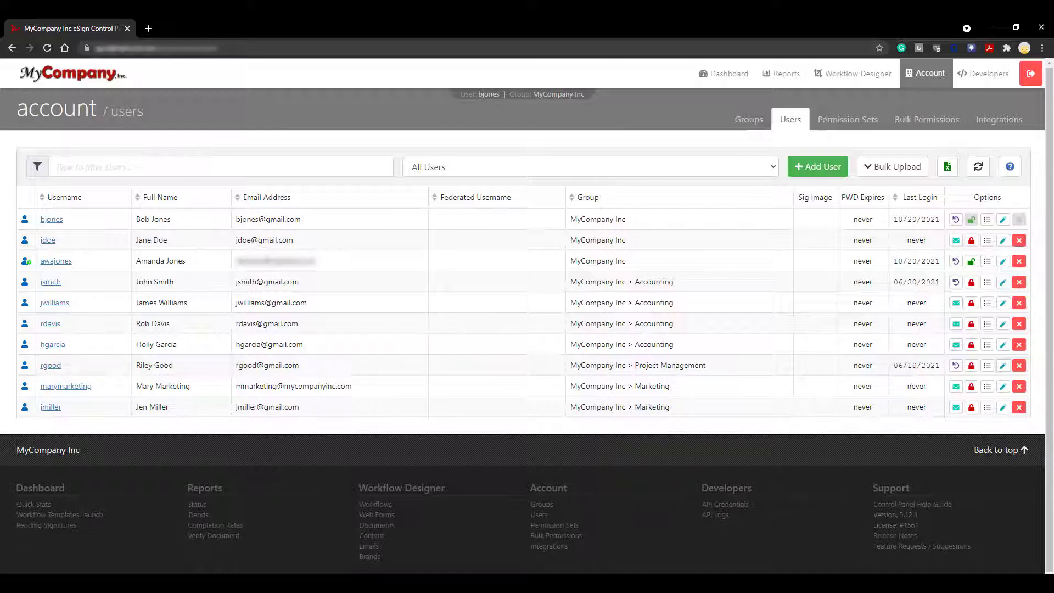
# Filter the user list by the first name of the Accounting user last logged in on 06/30/2021 and open that user's details
pyautogui.click(329, 171)
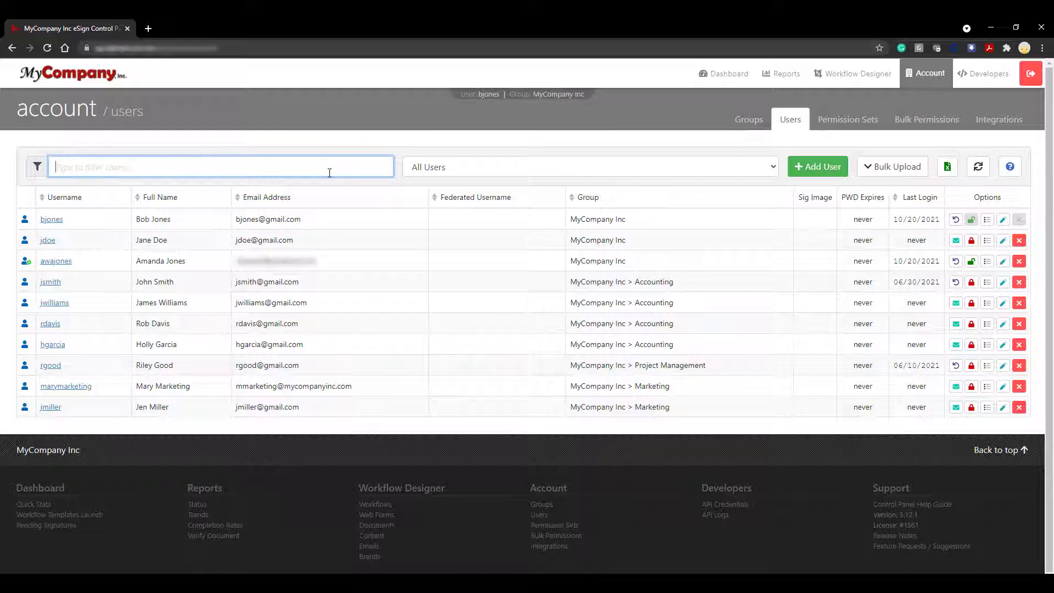
pyautogui.write('john')
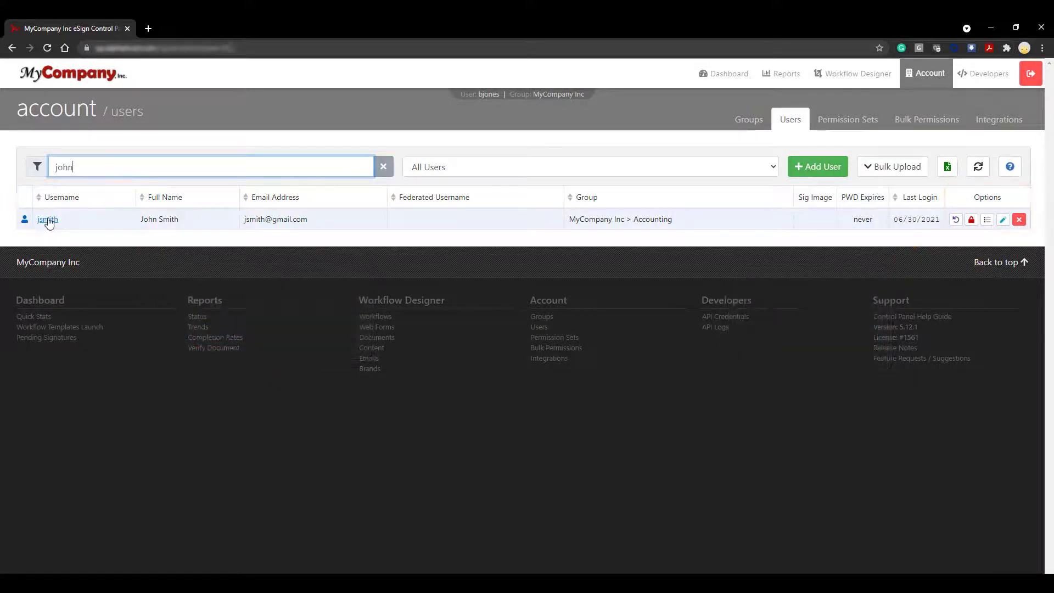
pyautogui.click(48, 220)
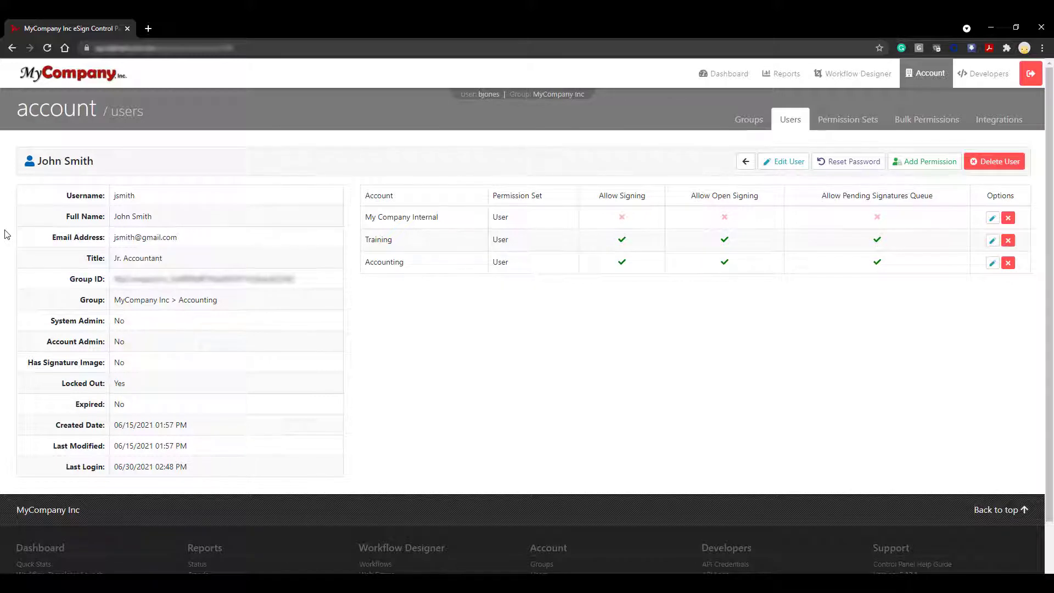
# Disallow signing, open signing and the pending signatures queue in the user's Accounting permission and update it
pyautogui.click(992, 265)
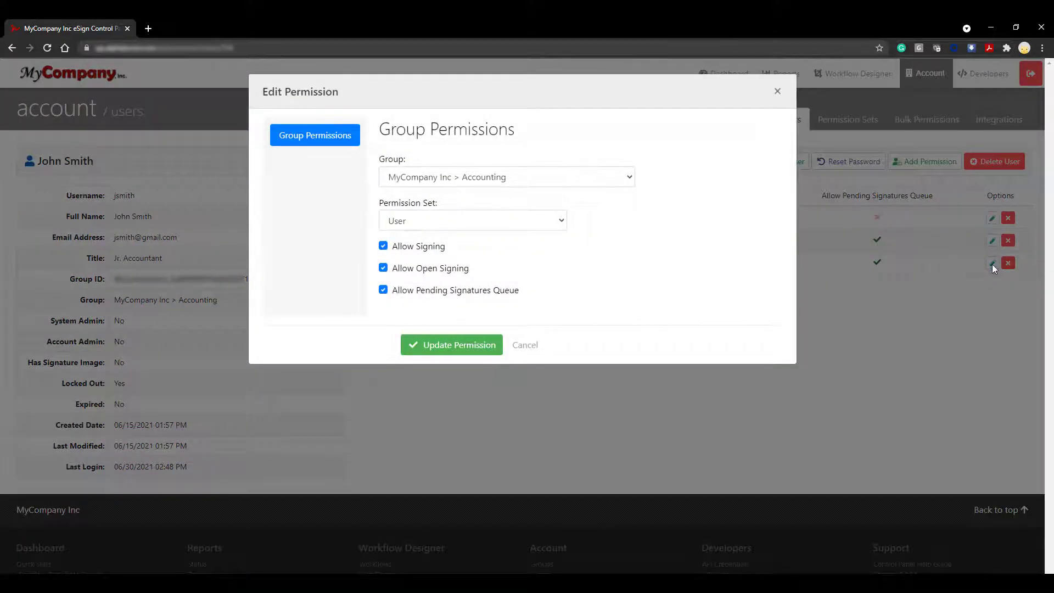
pyautogui.click(383, 268)
pyautogui.click(383, 246)
pyautogui.click(383, 268)
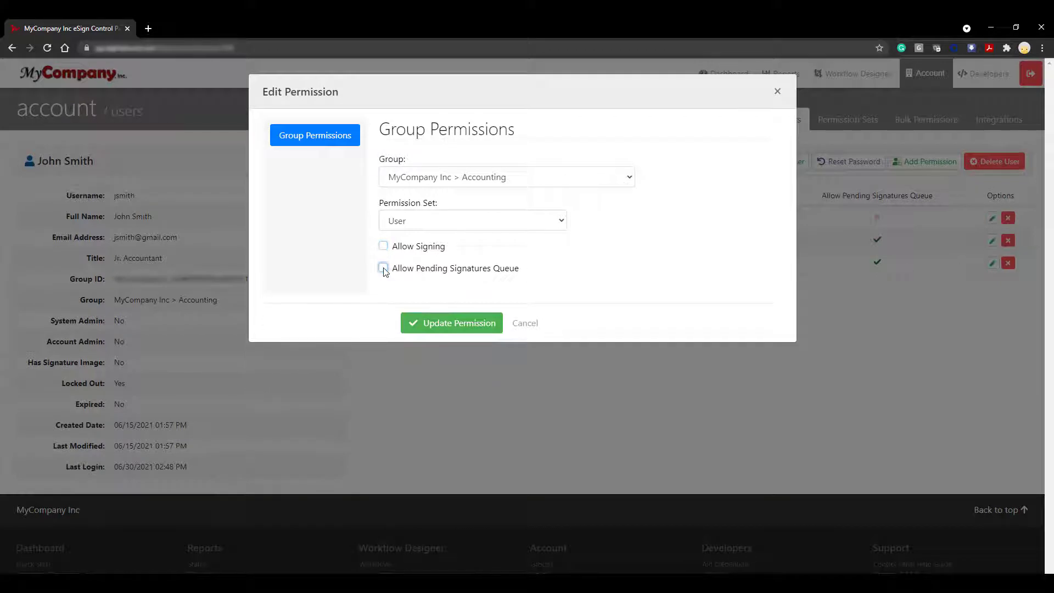
pyautogui.click(466, 324)
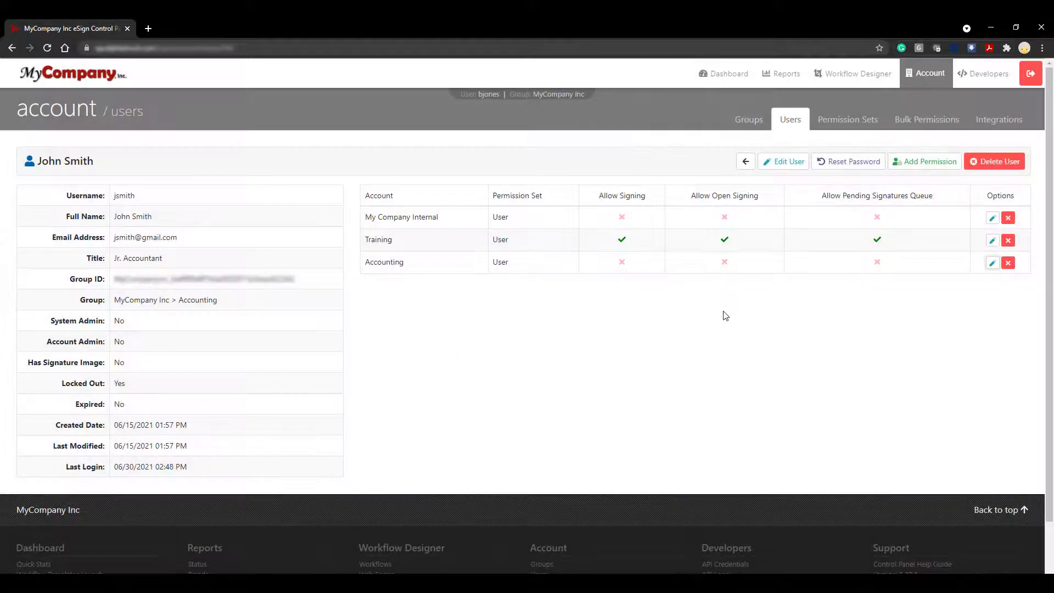
# Set the user's title to Project Manager and group to MyCompany Inc > Project Management, and update the user
pyautogui.click(784, 163)
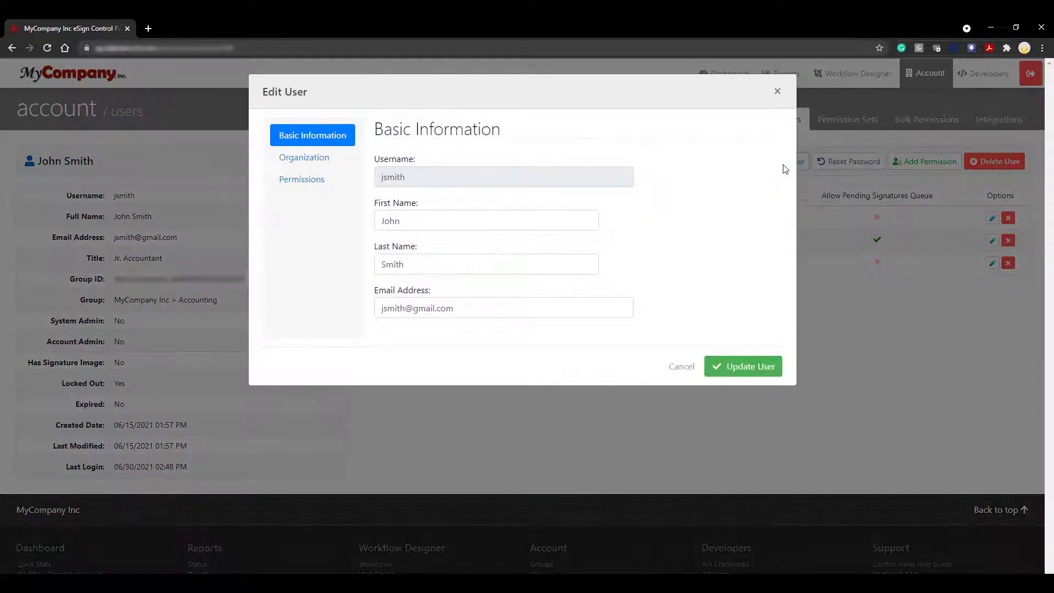
pyautogui.click(333, 163)
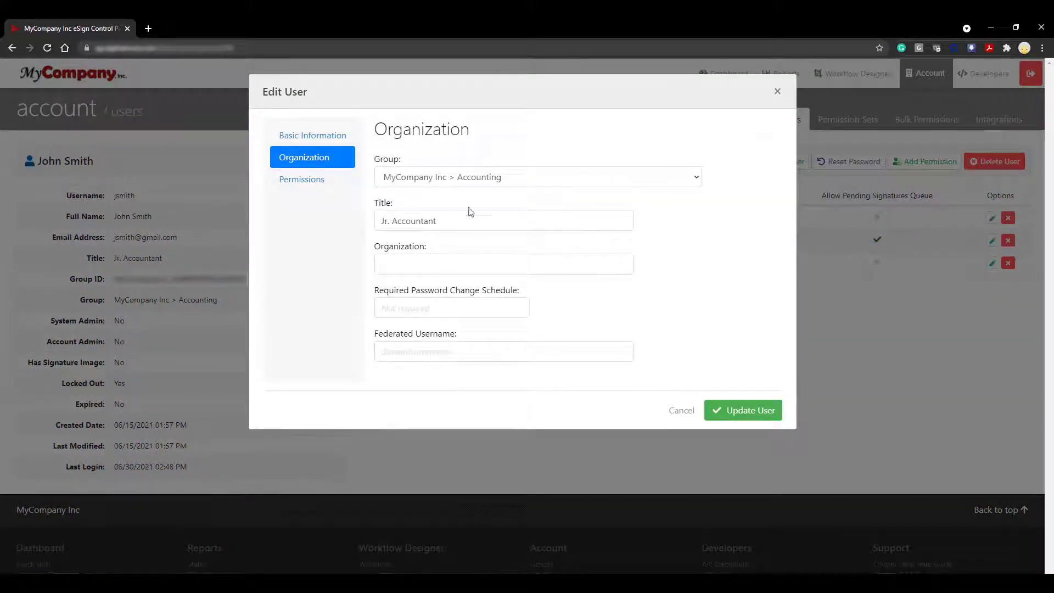
pyautogui.moveTo(499, 219); pyautogui.dragTo(353, 220)
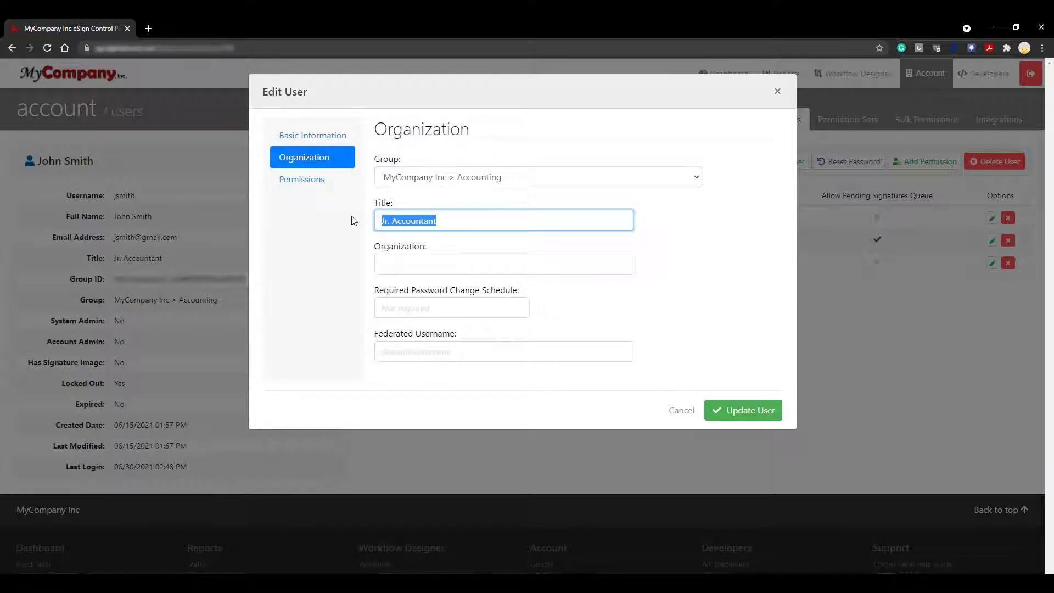
pyautogui.write('Project Manager')
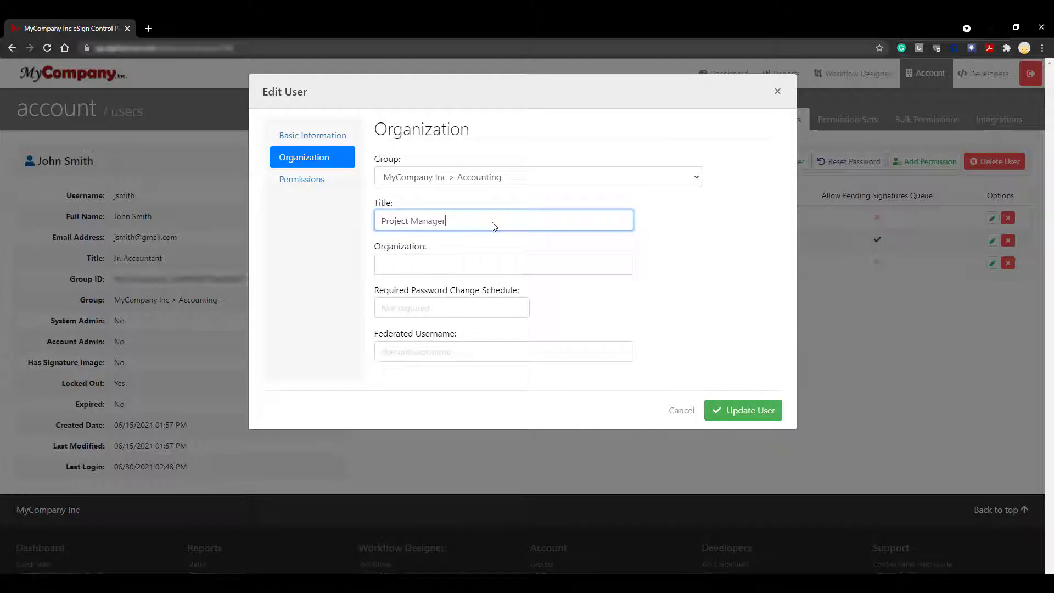
pyautogui.click(507, 182)
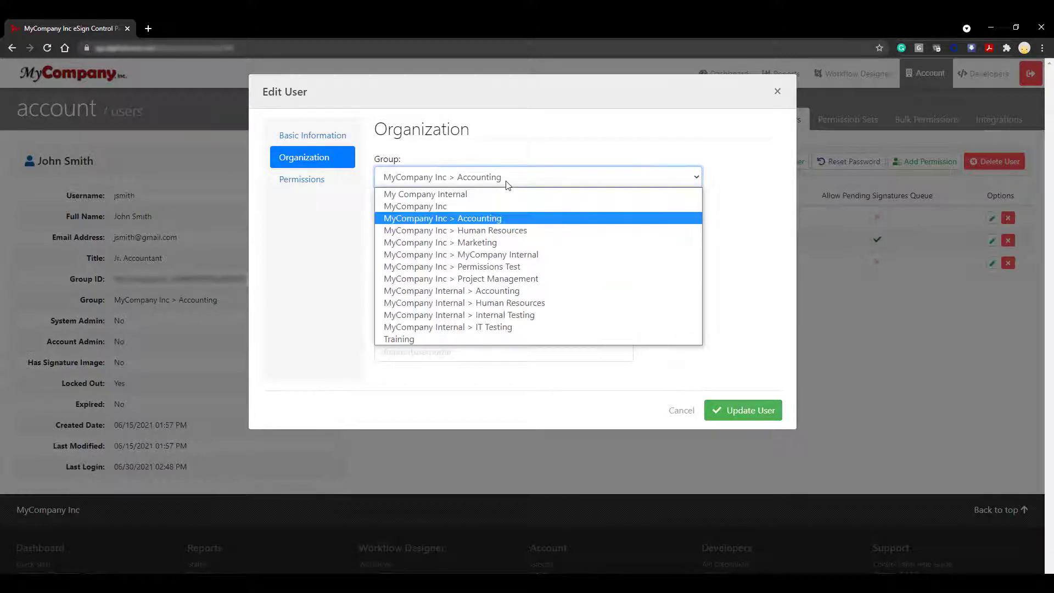
pyautogui.click(529, 280)
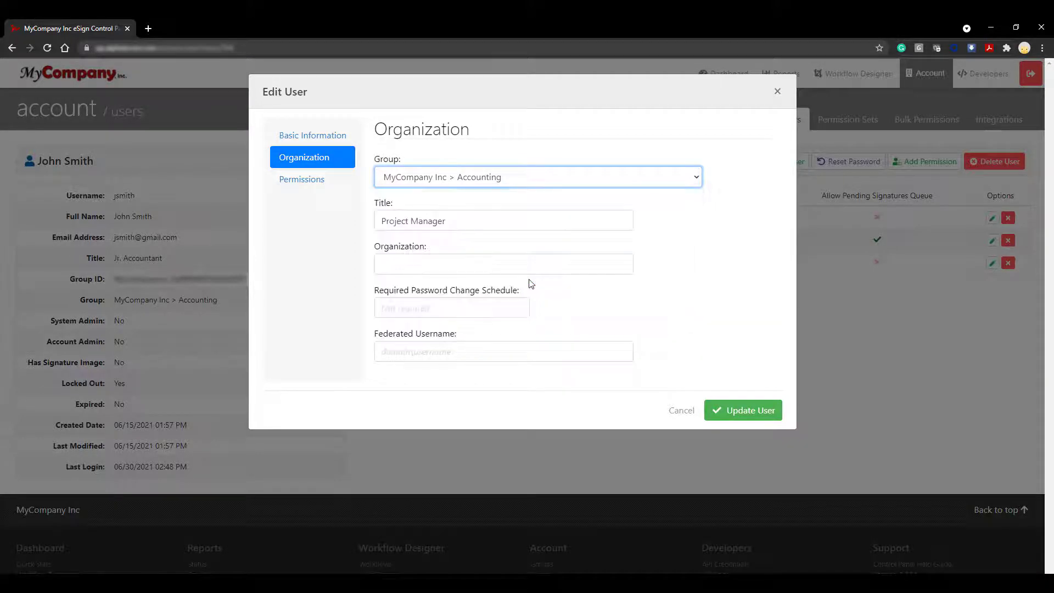
pyautogui.click(756, 420)
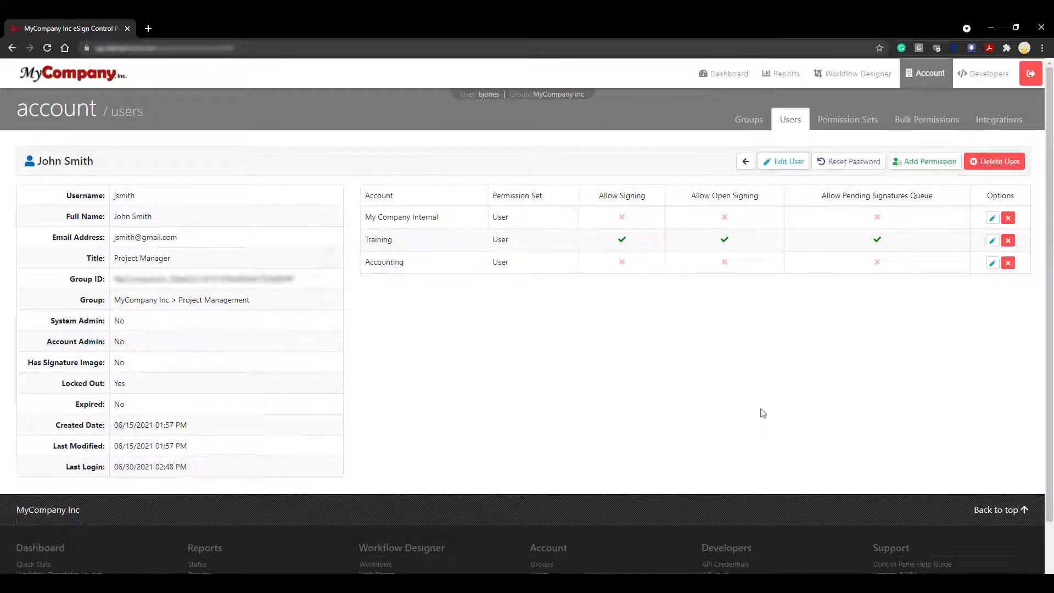
# Add a permission for the MyCompany Inc > Project Management group with the User permission set and open signing allowed
pyautogui.click(936, 162)
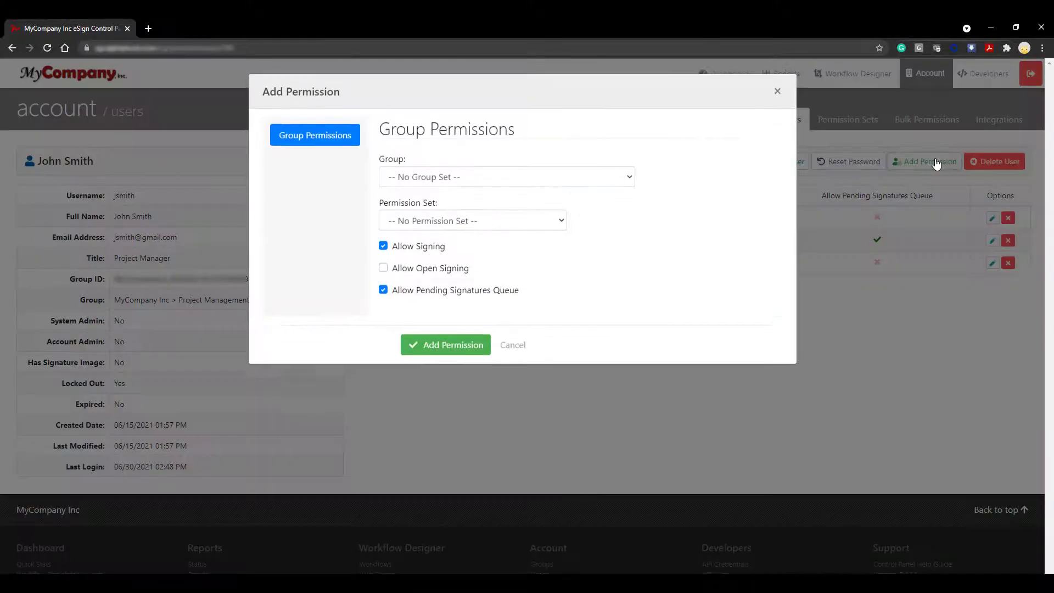
pyautogui.click(616, 179)
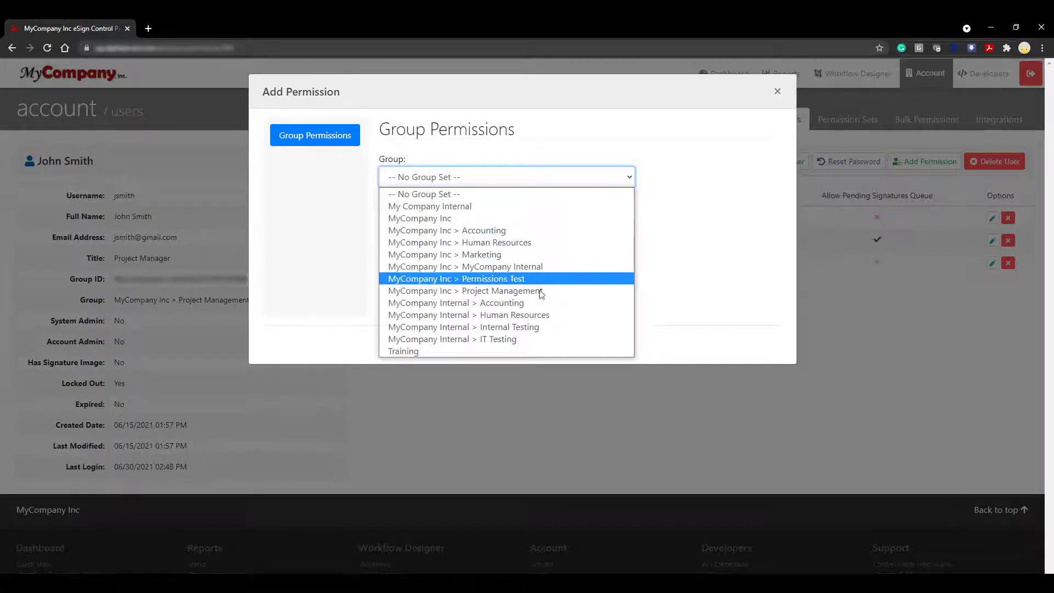
pyautogui.click(541, 294)
pyautogui.click(514, 221)
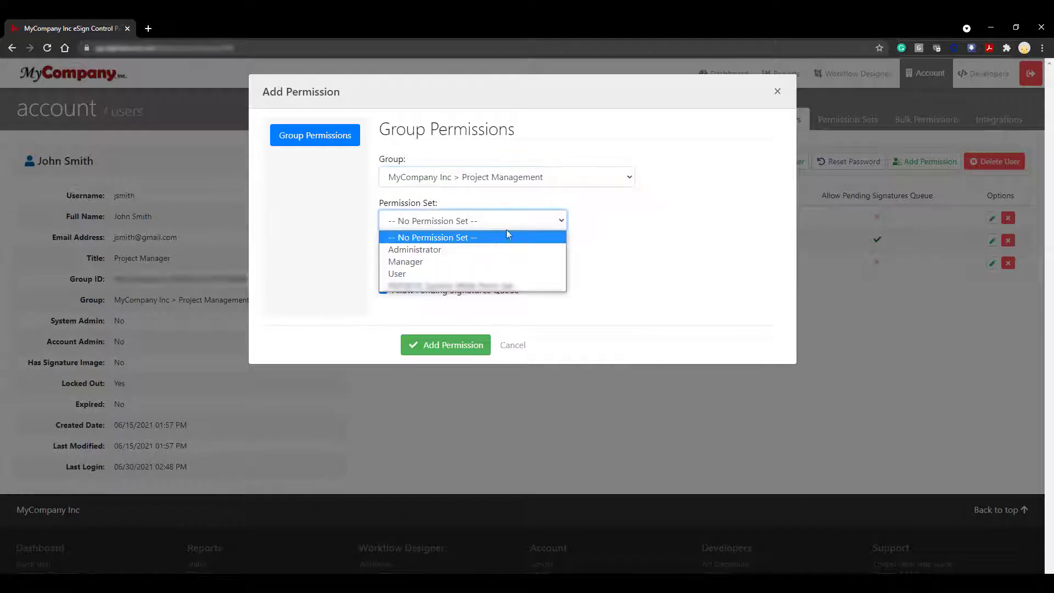
pyautogui.click(469, 273)
pyautogui.click(443, 269)
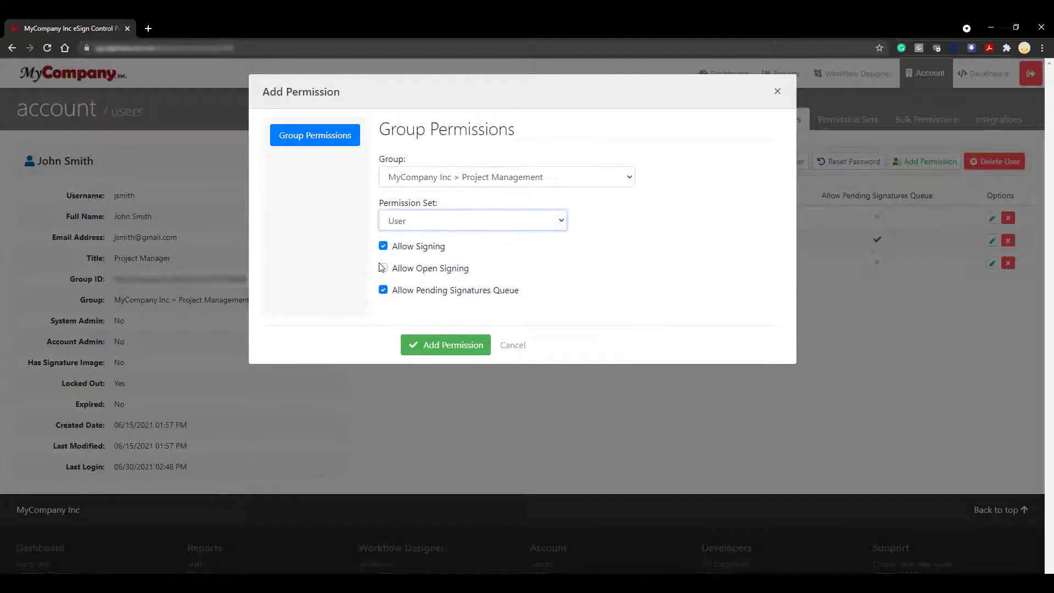
pyautogui.click(483, 347)
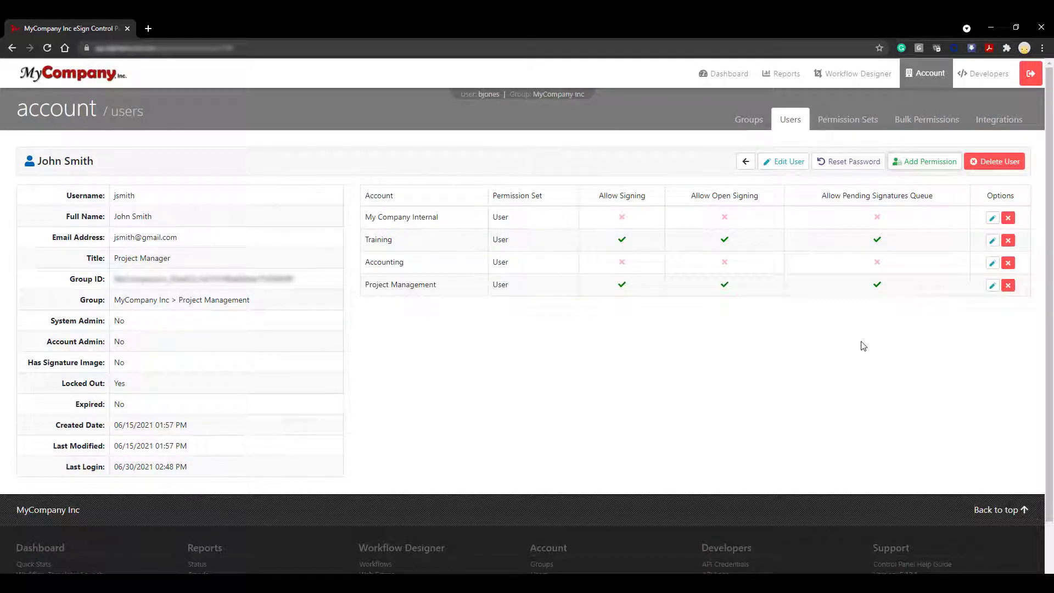
# Return to the user list, clear the name filter and show only Group Users
pyautogui.click(745, 162)
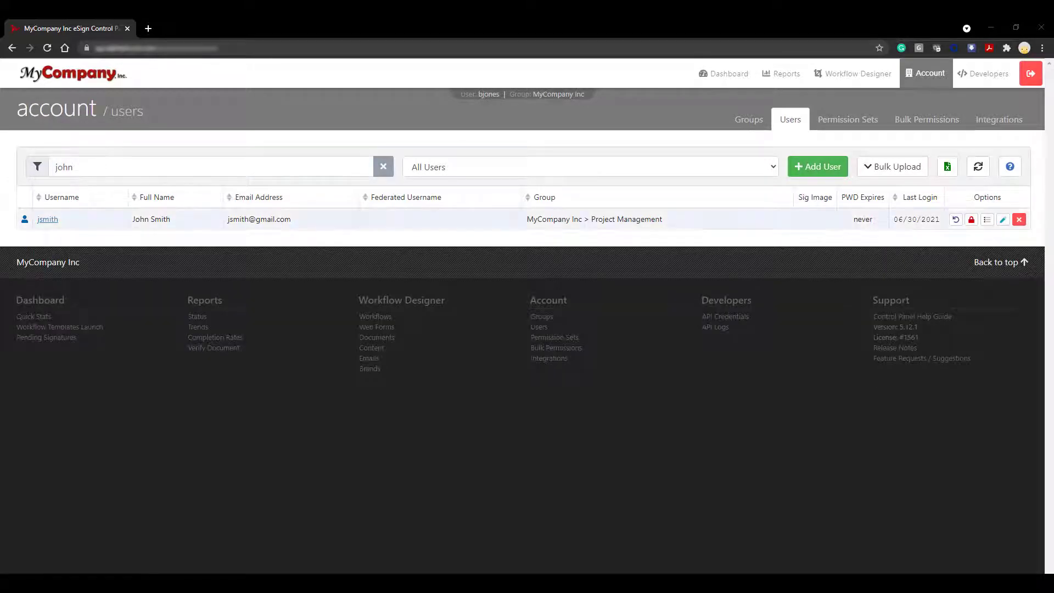
pyautogui.click(379, 171)
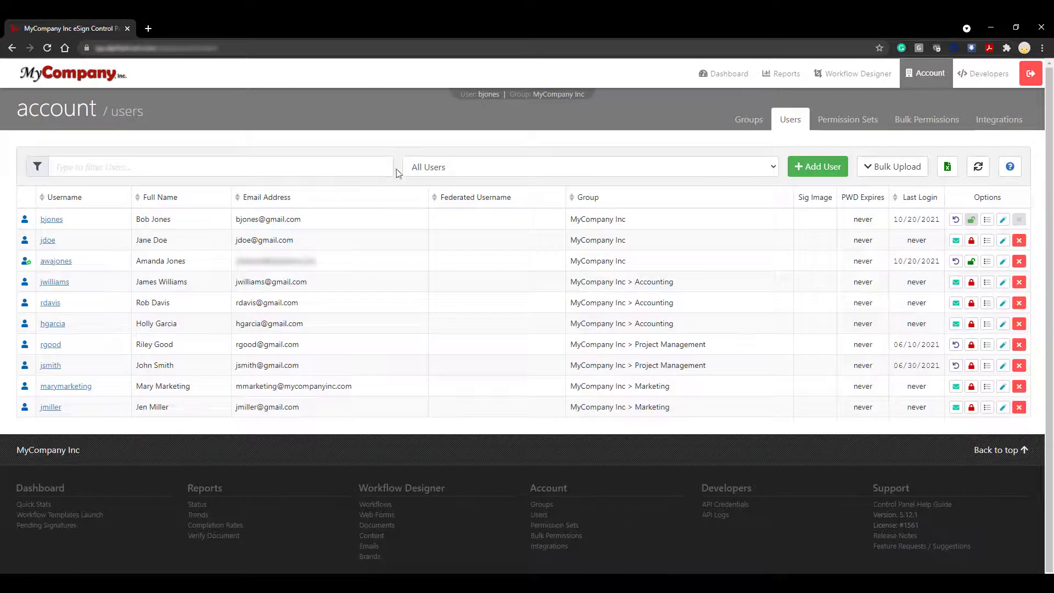
pyautogui.click(466, 167)
pyautogui.click(484, 186)
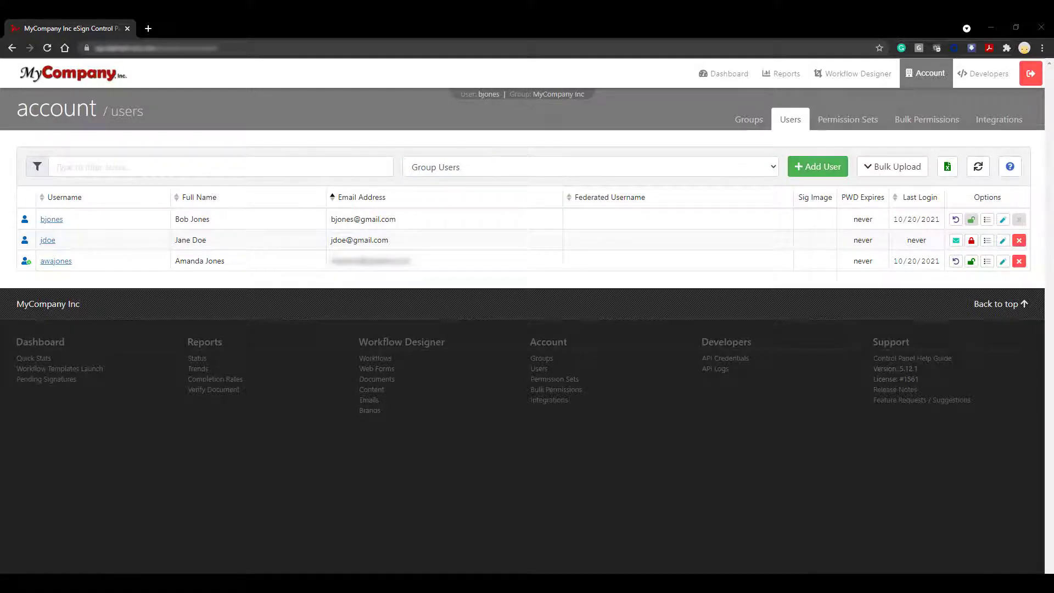
# Switch to the MyCompany Inc > Accounting group and list its Permissioned Users
pyautogui.click(573, 99)
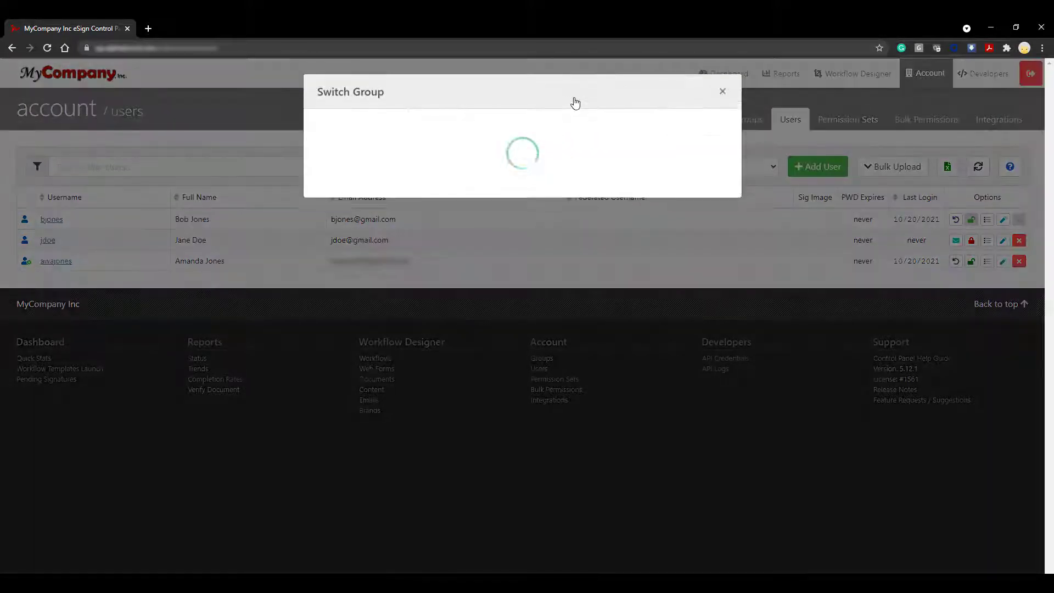
pyautogui.click(548, 142)
pyautogui.click(519, 214)
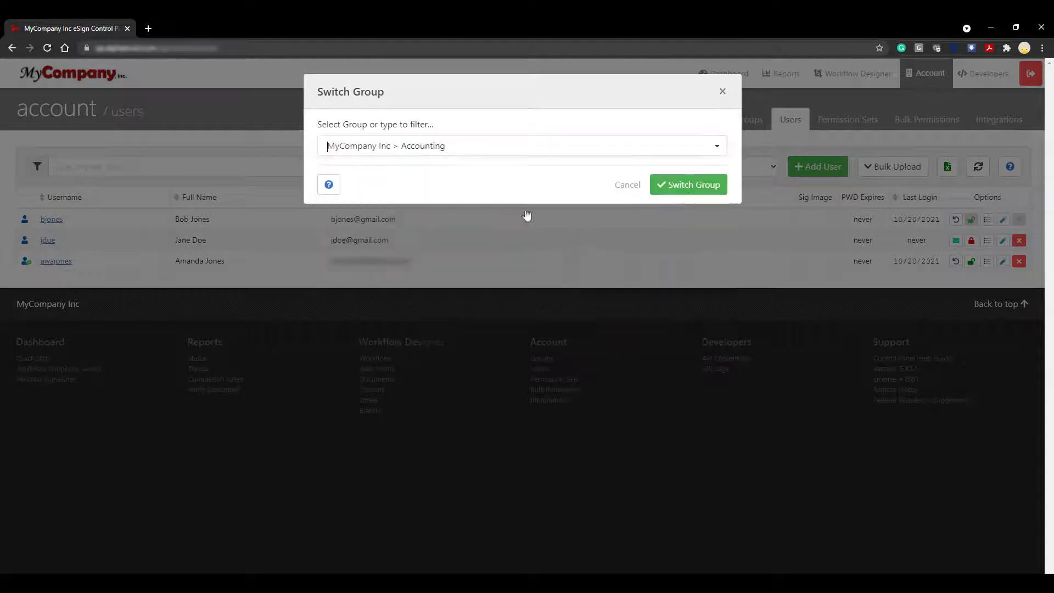
pyautogui.click(710, 193)
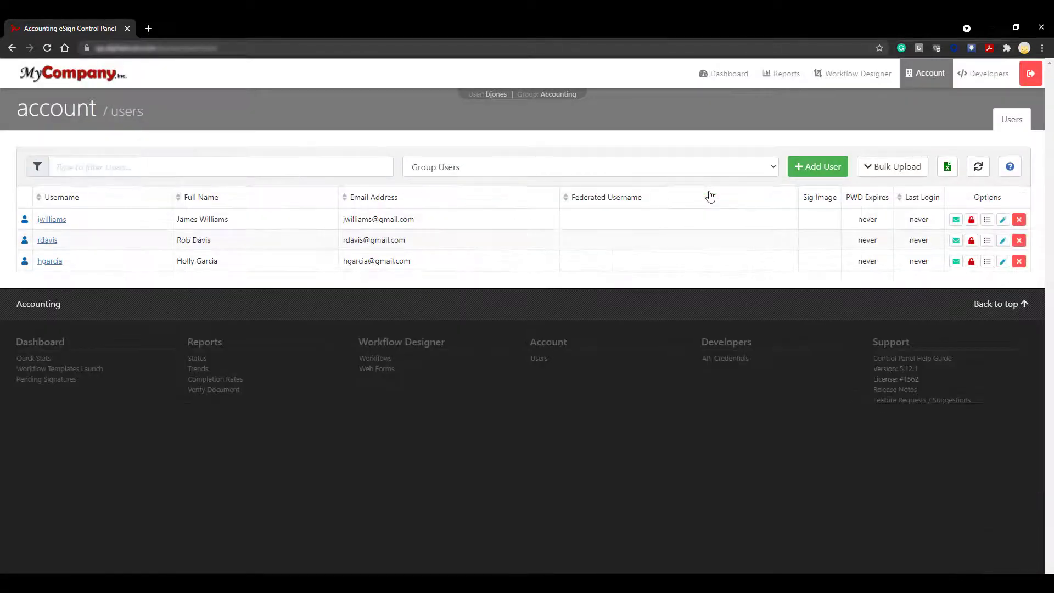
pyautogui.click(717, 173)
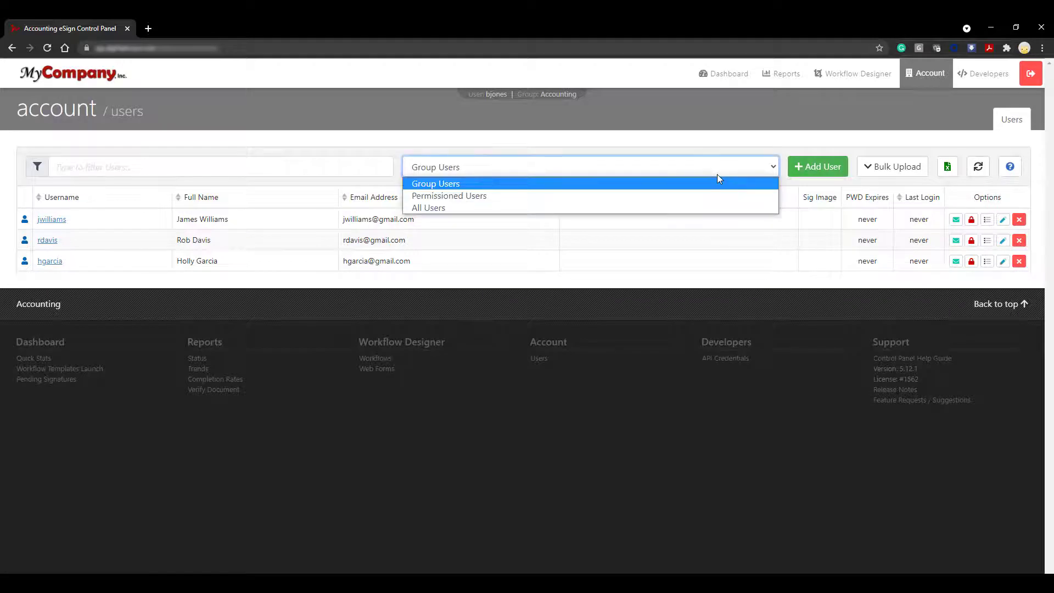
pyautogui.click(716, 196)
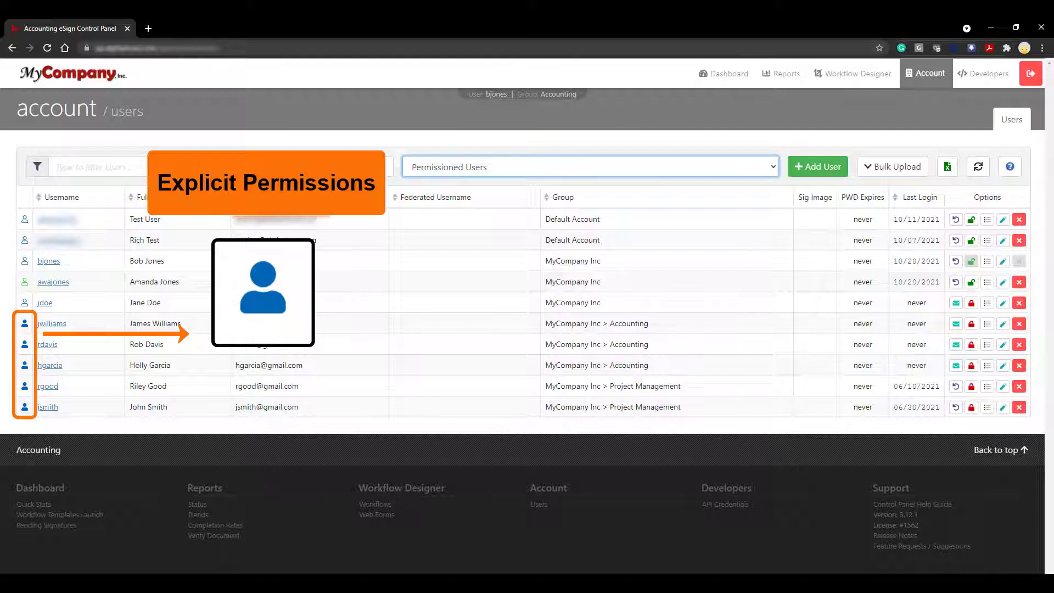
# Switch the active group back to MyCompany Inc
pyautogui.click(571, 95)
pyautogui.click(565, 139)
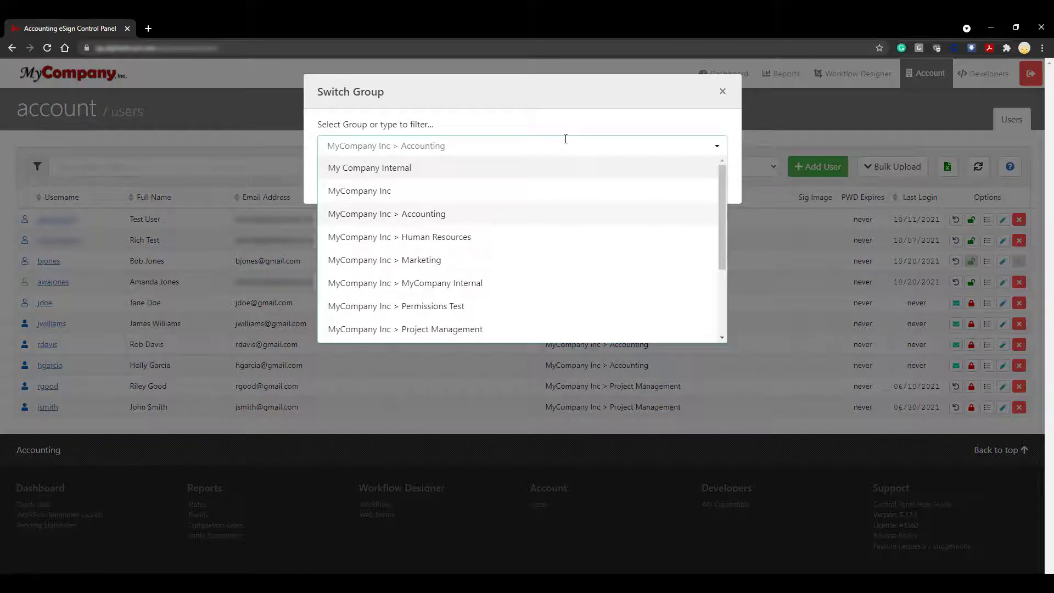
pyautogui.click(541, 191)
pyautogui.click(670, 186)
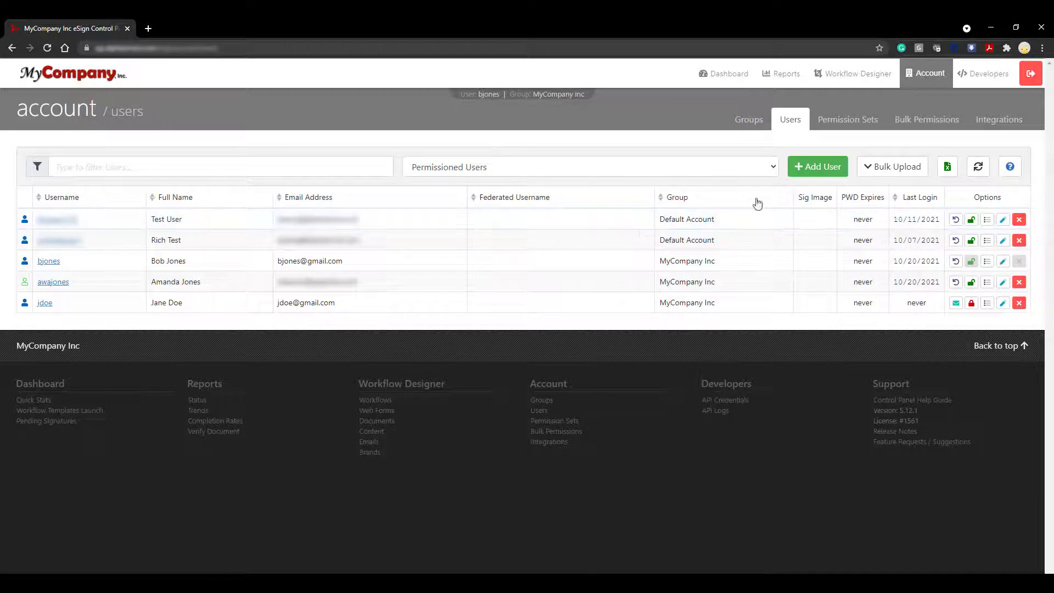
# Show only Group Users for MyCompany Inc and open the details of the locked-out user who has never logged in
pyautogui.click(757, 169)
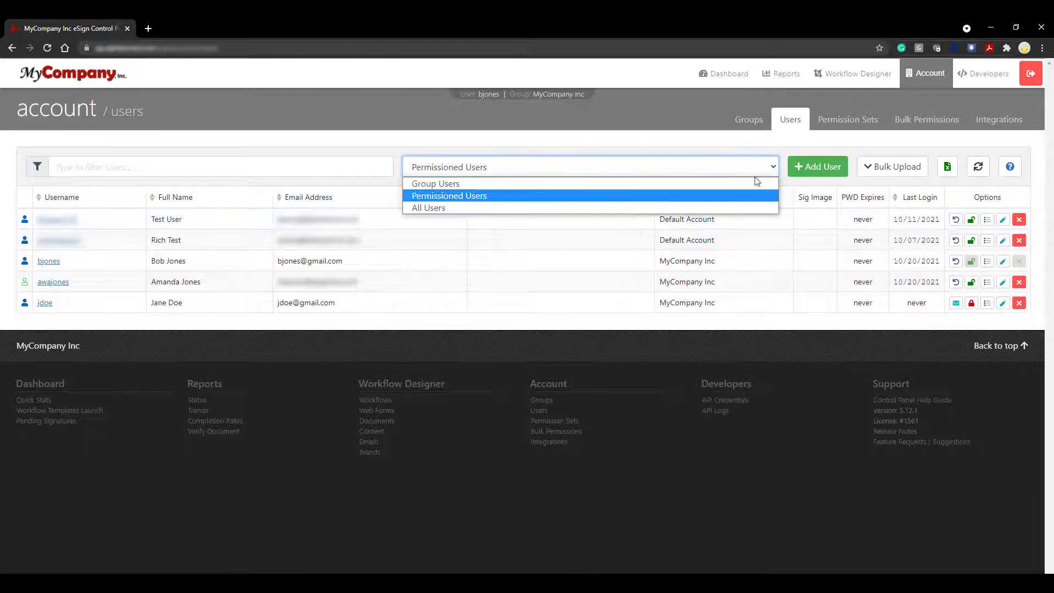
pyautogui.click(756, 182)
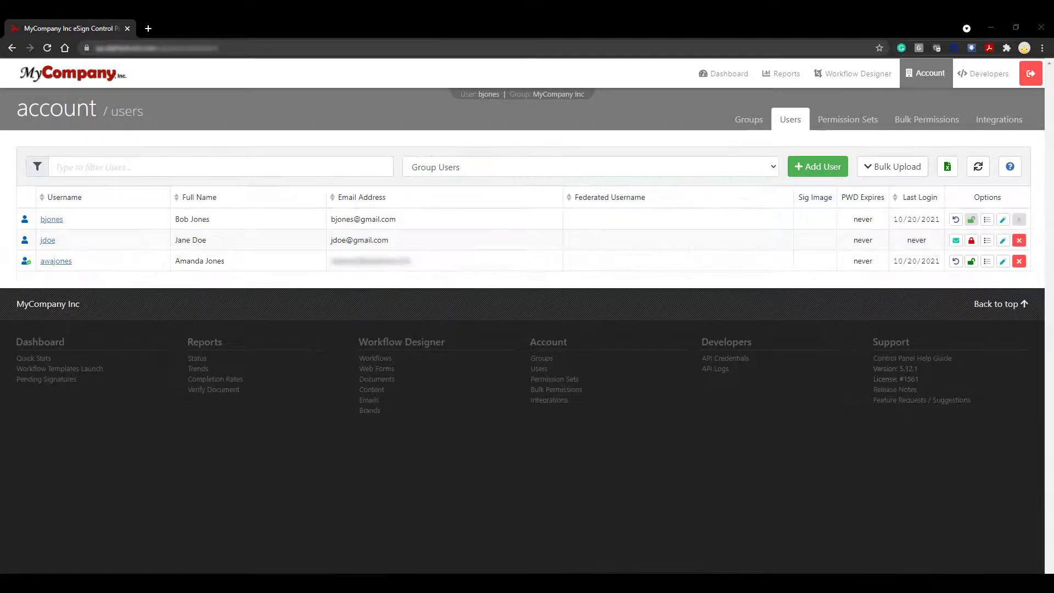
pyautogui.click(46, 242)
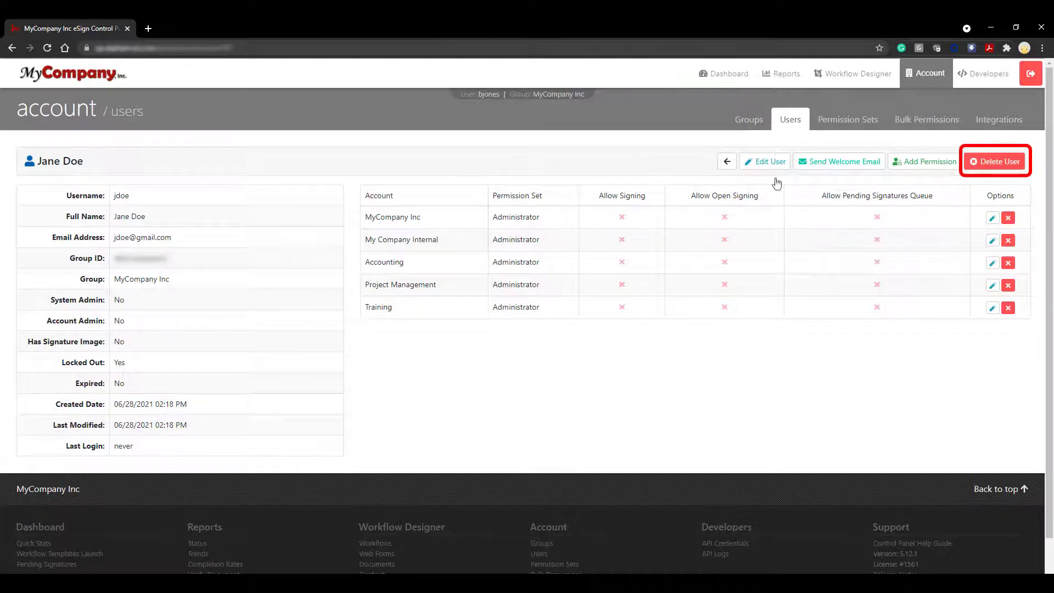
# Return to the user list and delete the locked-out user who has never logged in, confirming the deletion
pyautogui.click(726, 162)
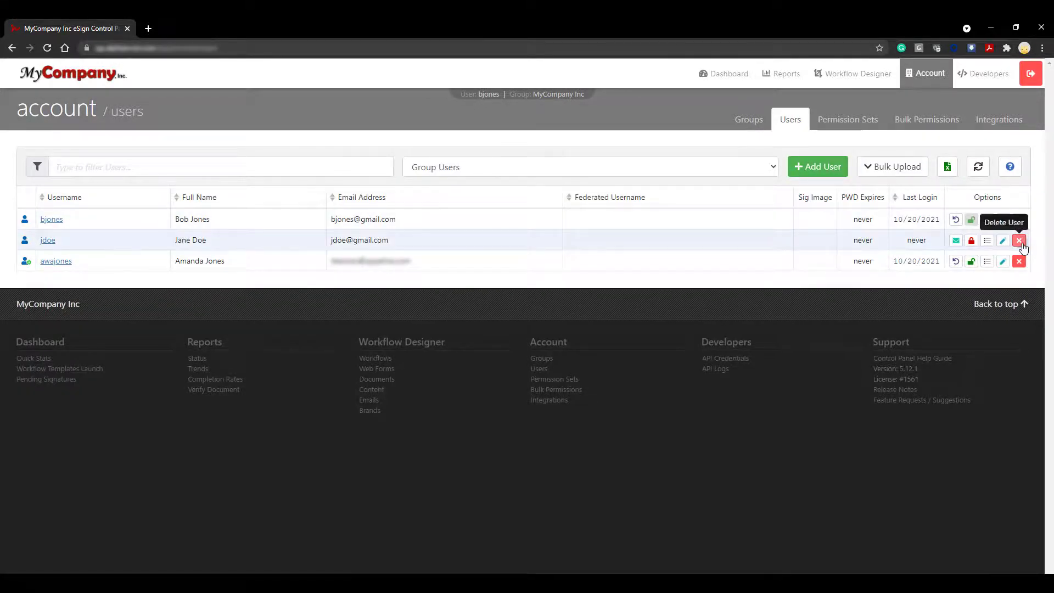
pyautogui.click(1019, 241)
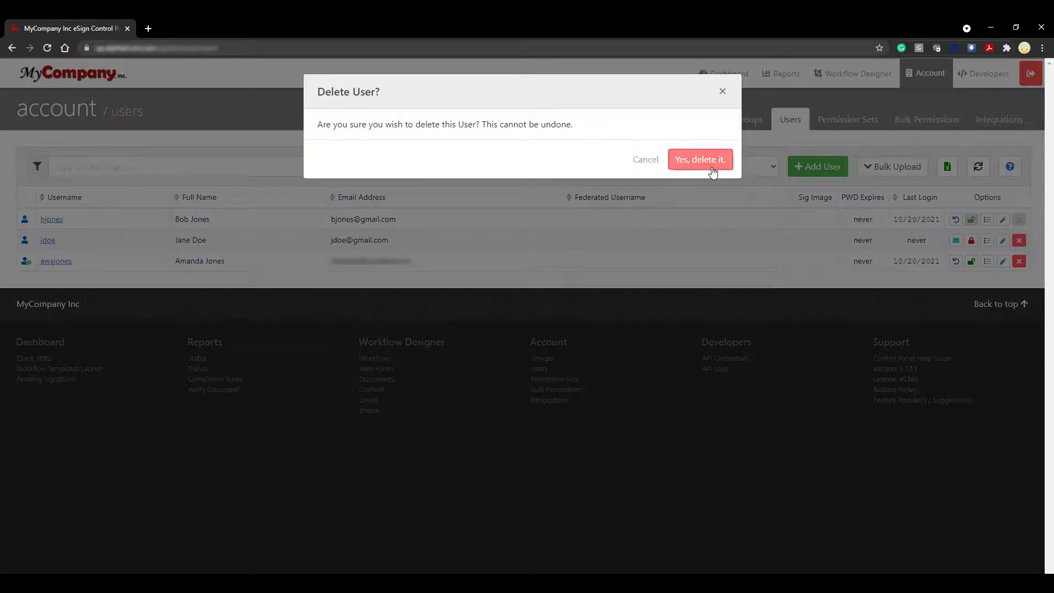
pyautogui.click(700, 160)
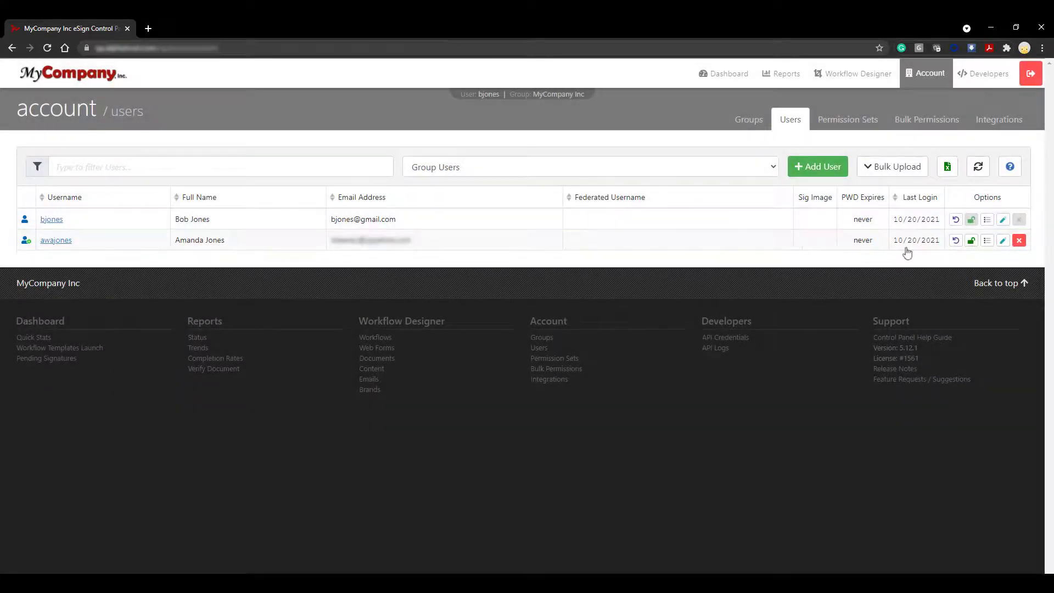
# Switch the user list from Group Users to All Users
pyautogui.click(628, 172)
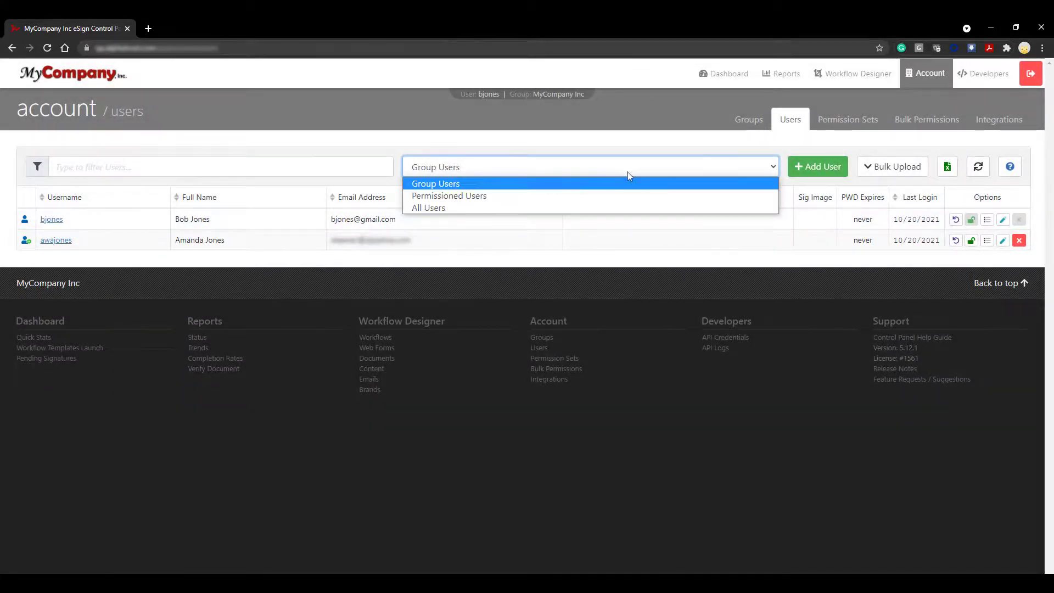
pyautogui.click(604, 207)
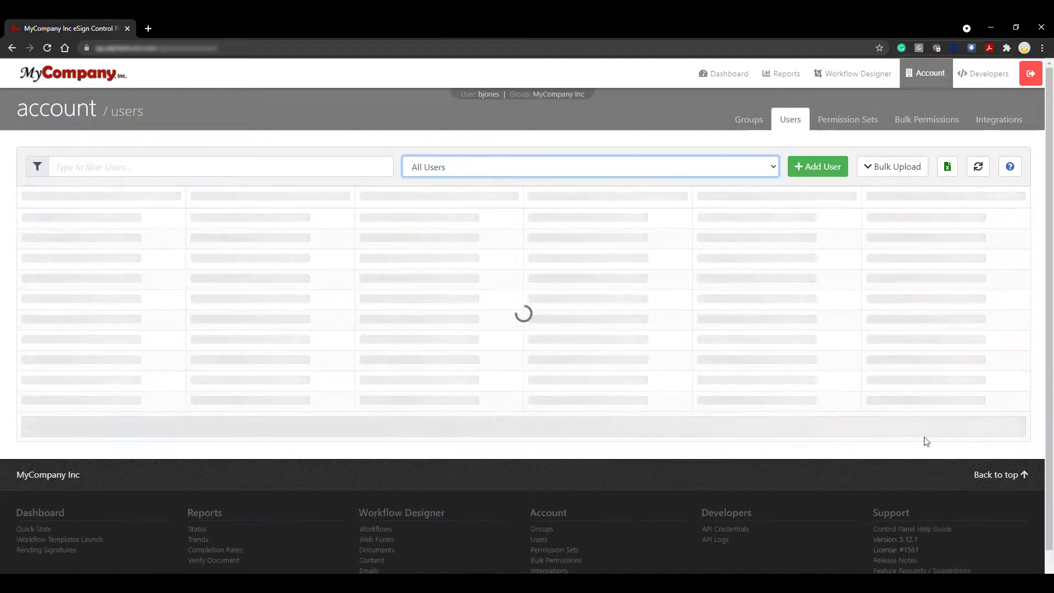